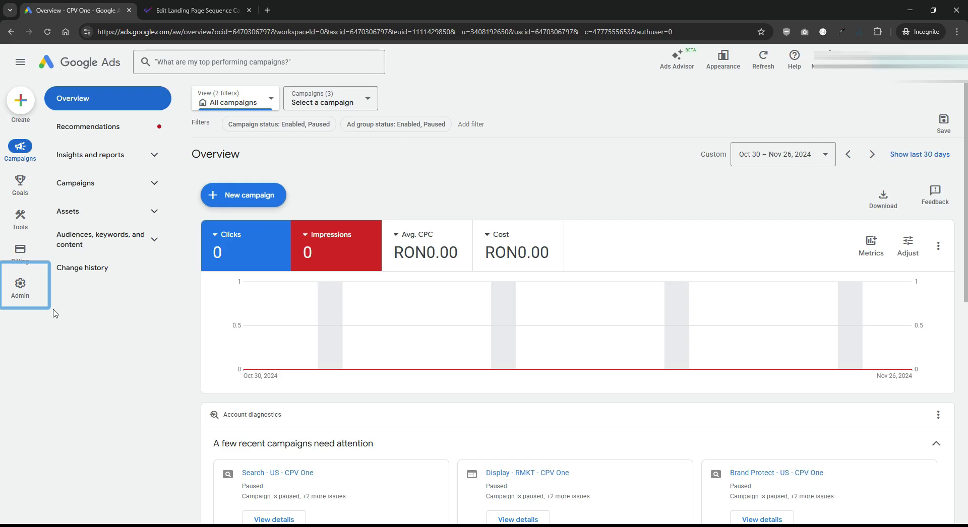
- Turn on auto-tagging in the Google Ads account settings and save the change
mouse_move(40, 301)
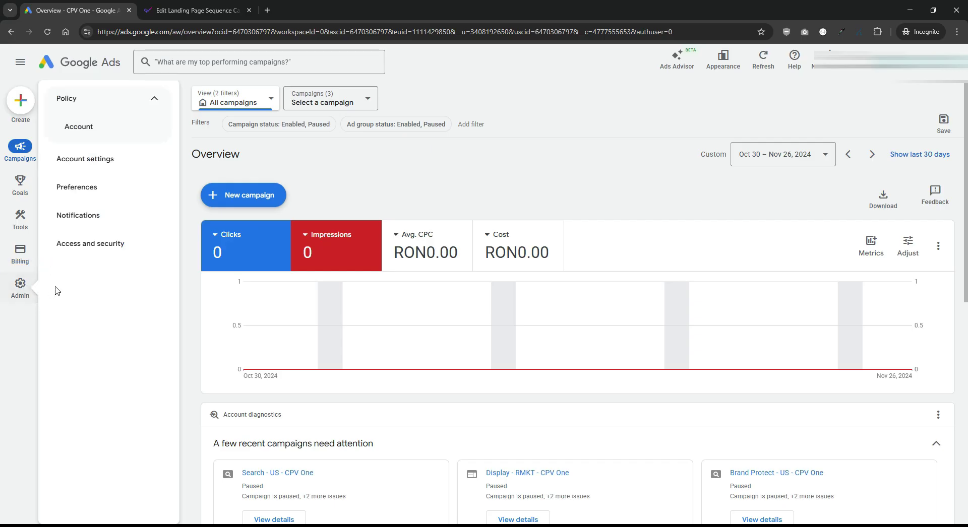
click(124, 164)
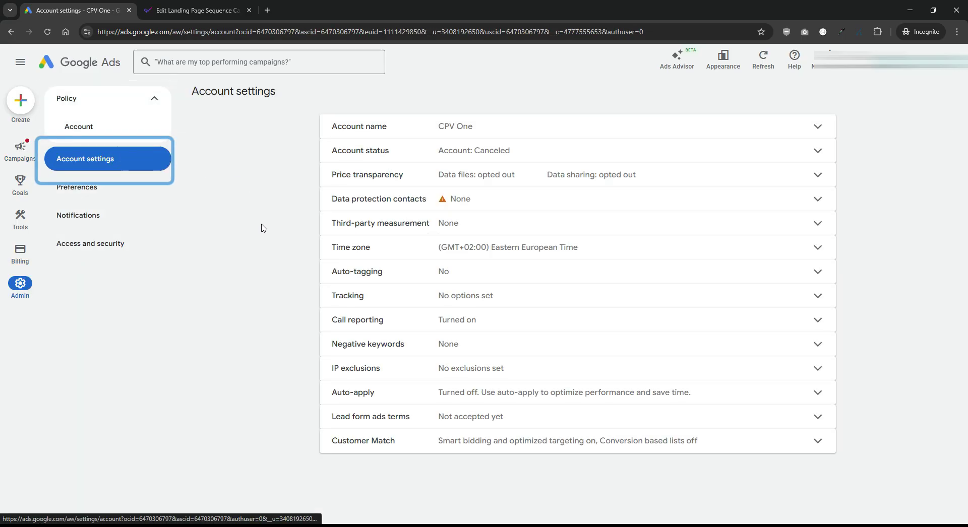
click(456, 276)
click(448, 287)
click(819, 320)
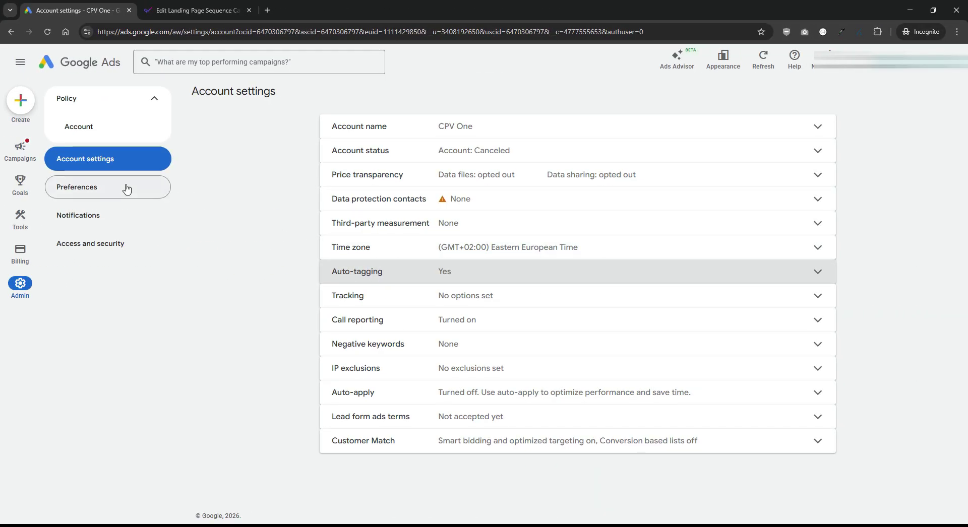
- Start creating a new conversion action from the conversion goals summary
mouse_move(16, 189)
click(89, 129)
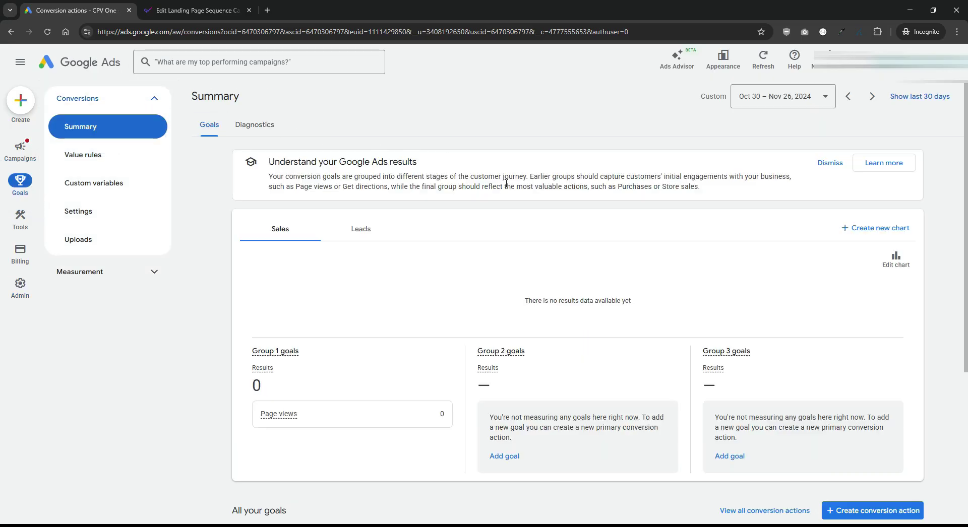
scroll(378, 147, down, 3)
click(850, 370)
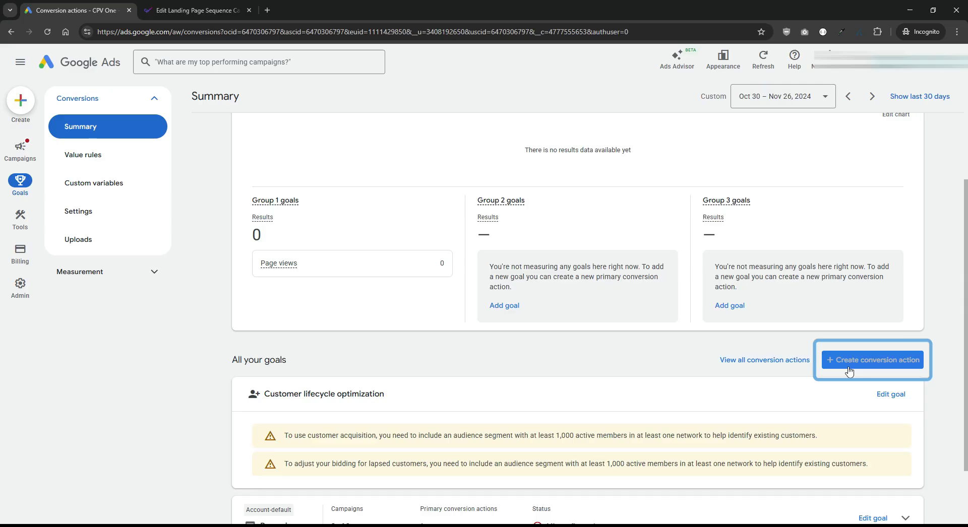
click(893, 369)
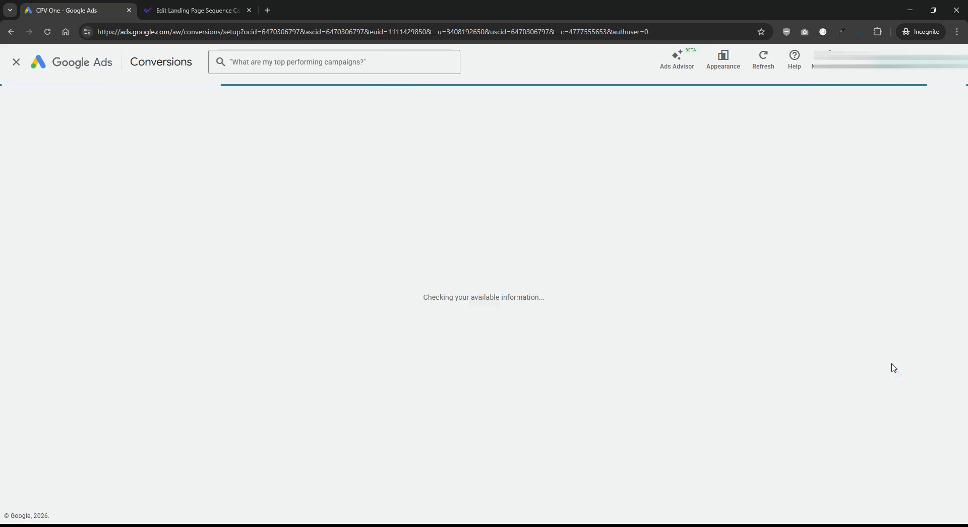
- Keep only offline conversions selected, skip data source setup for now, accept the customer data compliance statement, and save the data sources
scroll(685, 246, down, 3)
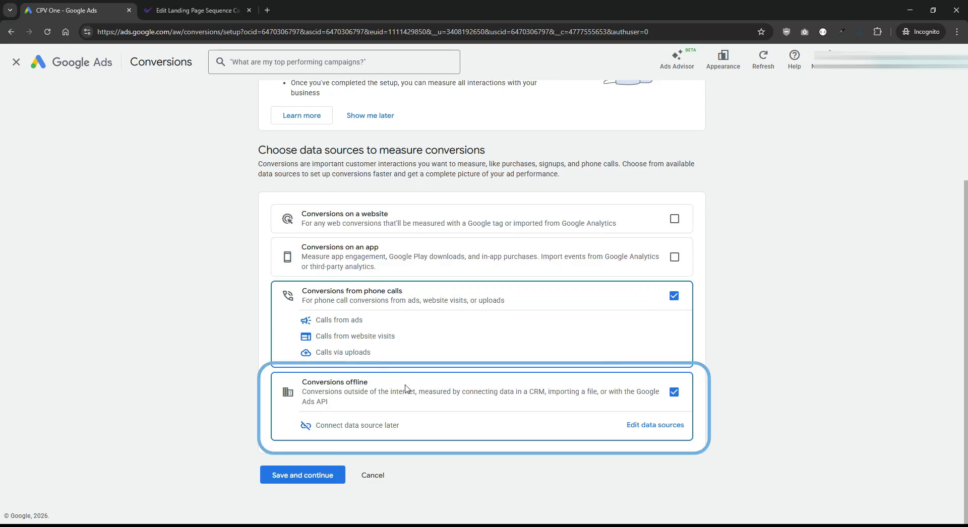
click(674, 296)
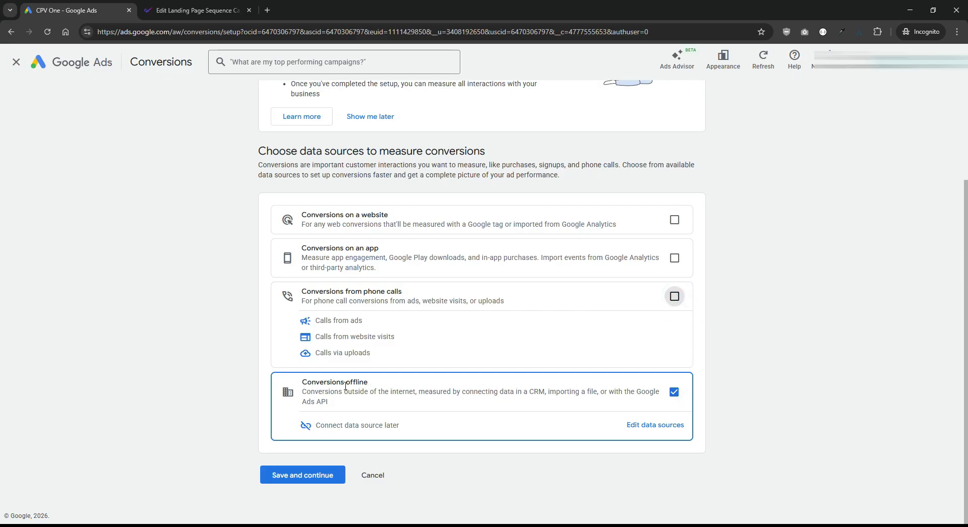
click(636, 427)
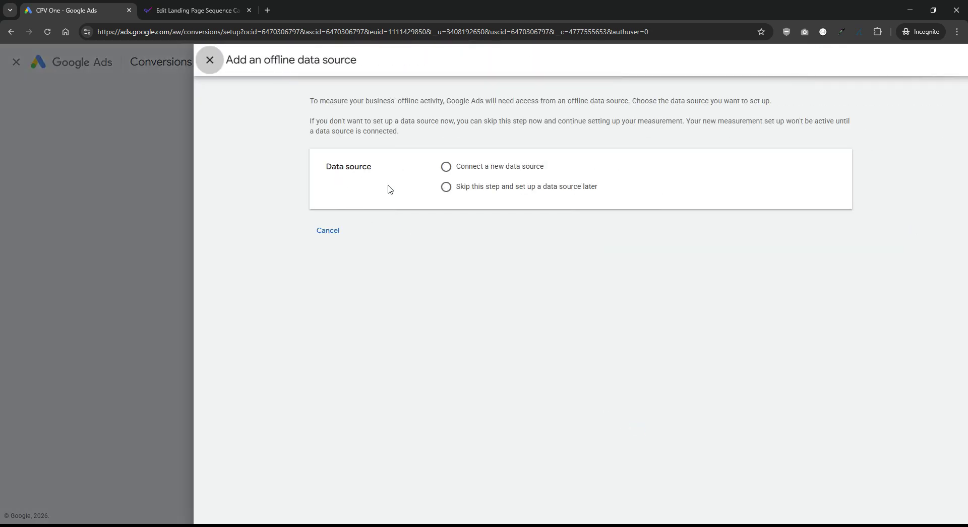
click(448, 193)
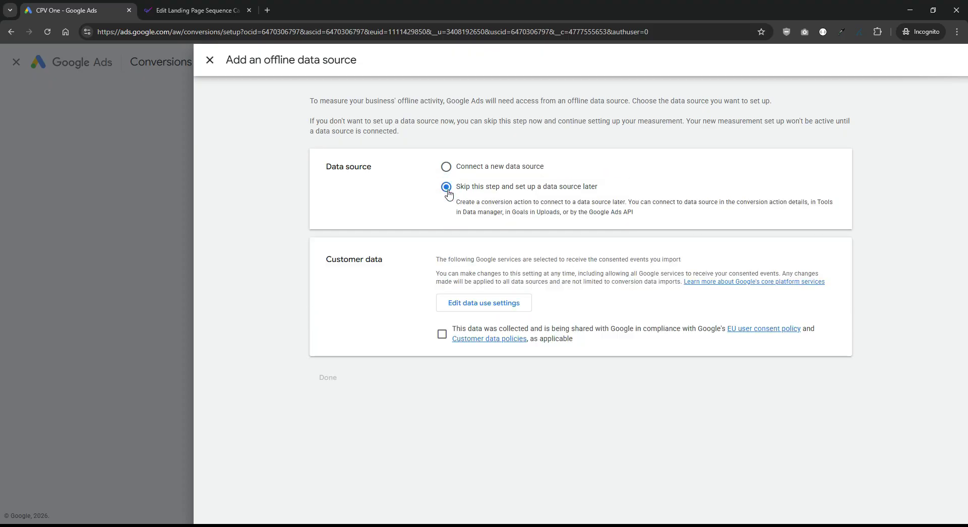
click(442, 334)
click(327, 378)
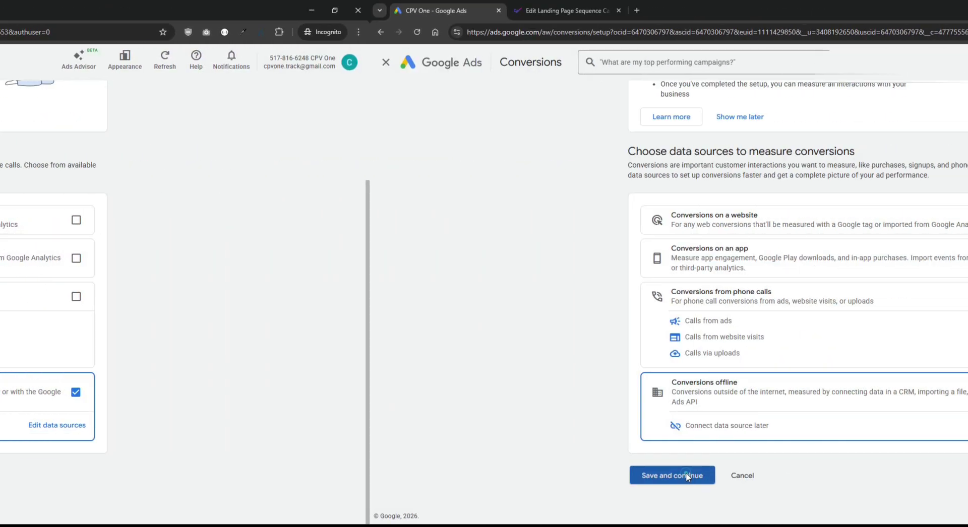
click(260, 475)
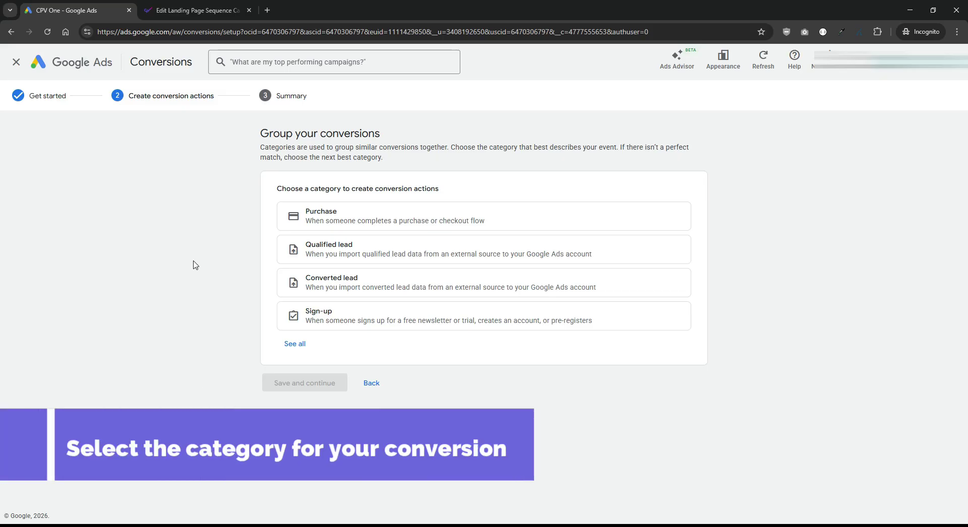
- Create a Purchase conversion action named ImportConversion with the other settings at their defaults, and finish the setup
click(324, 218)
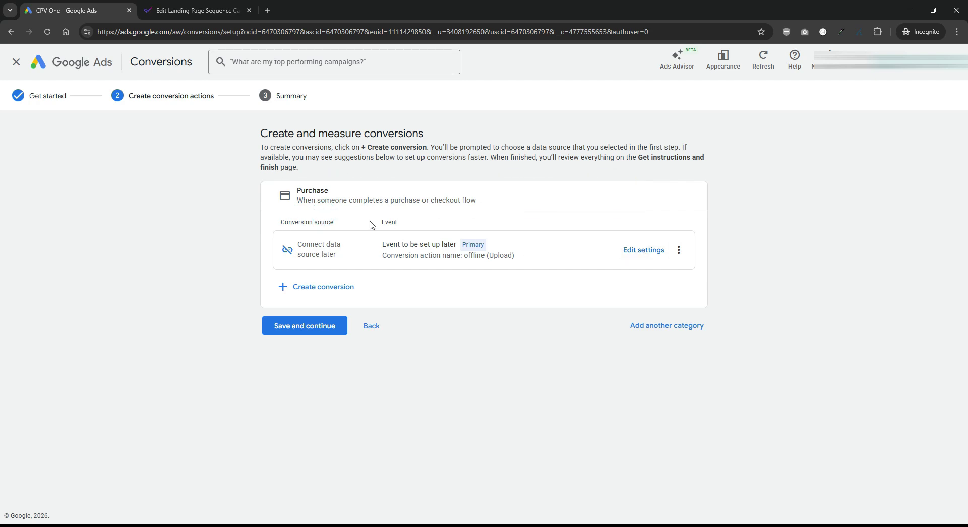
click(657, 252)
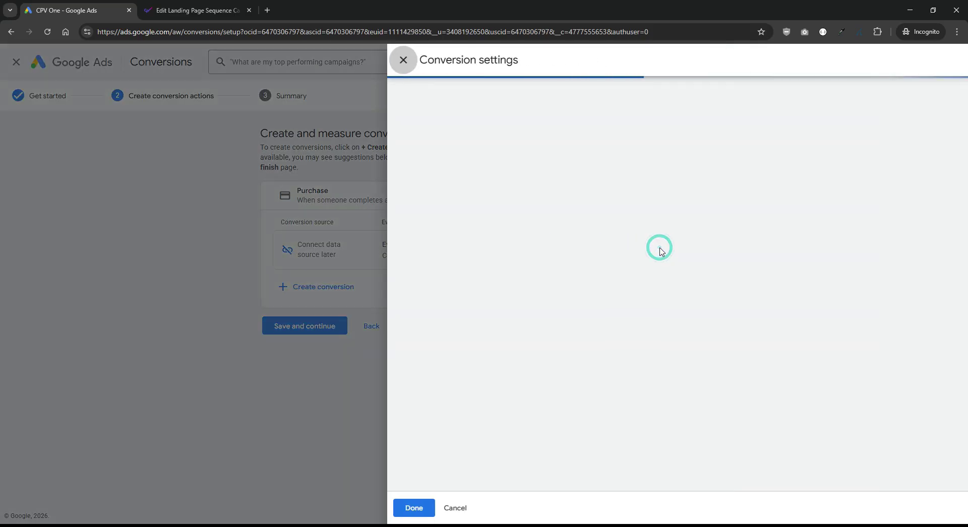
triple_click(639, 288)
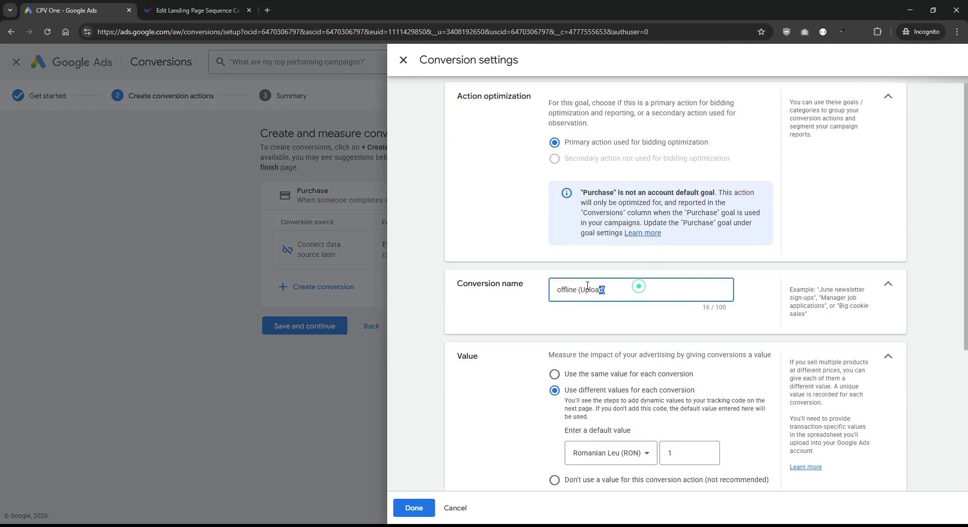
text(Imp)
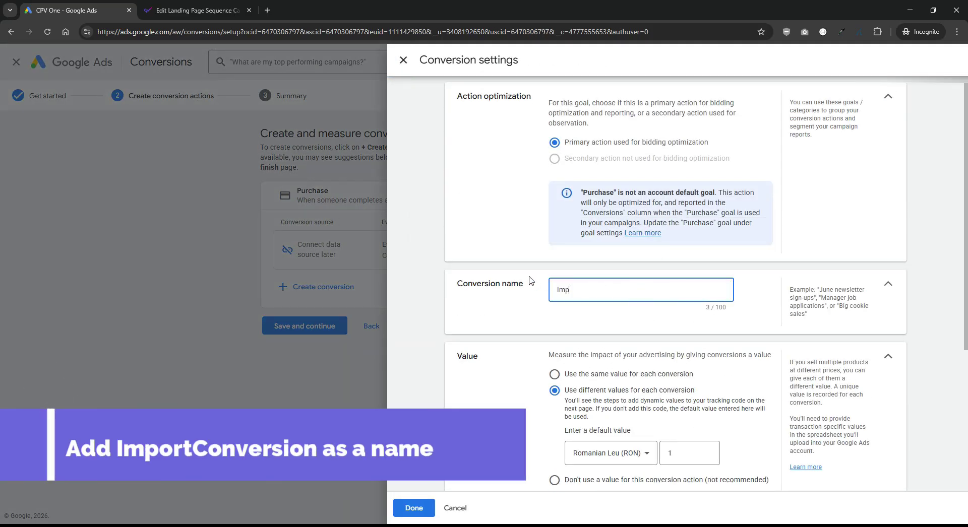
text(ortConversio)
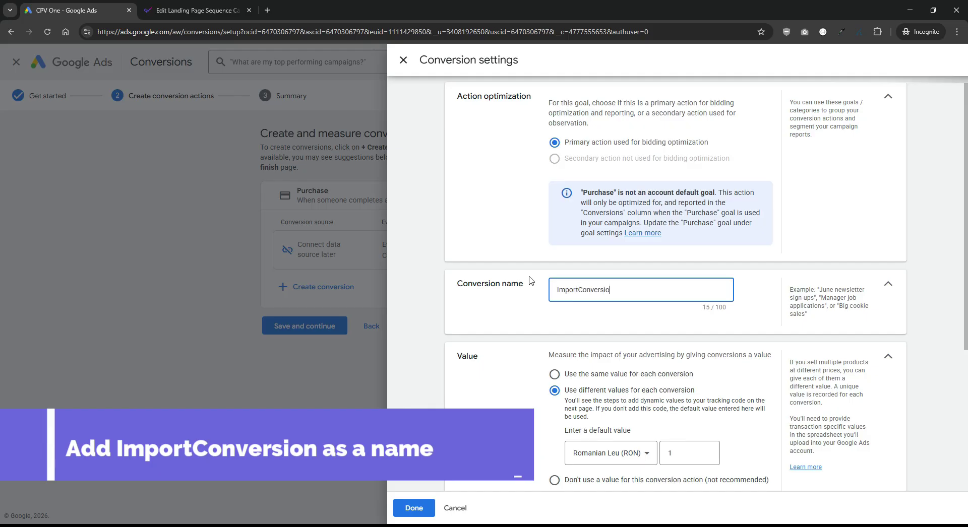
text(n)
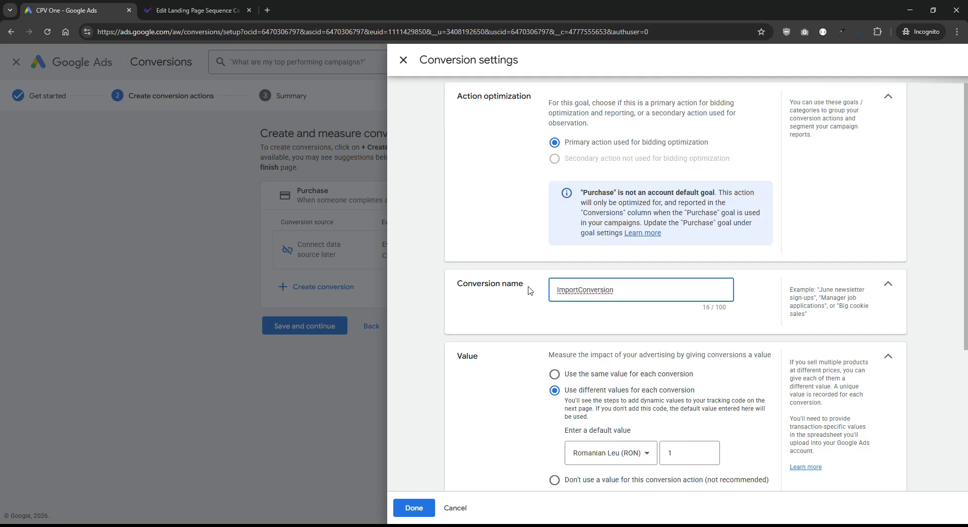
scroll(504, 276, down, 2)
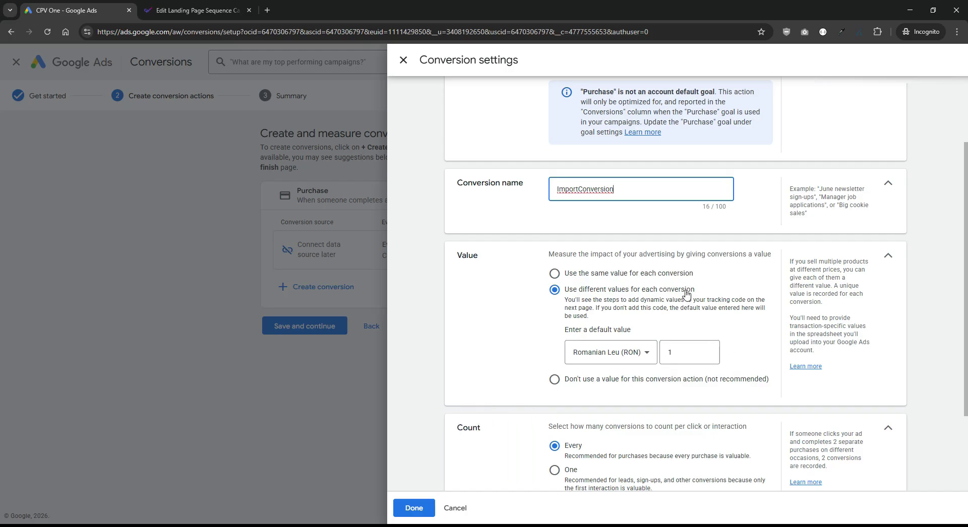
scroll(687, 294, down, 3)
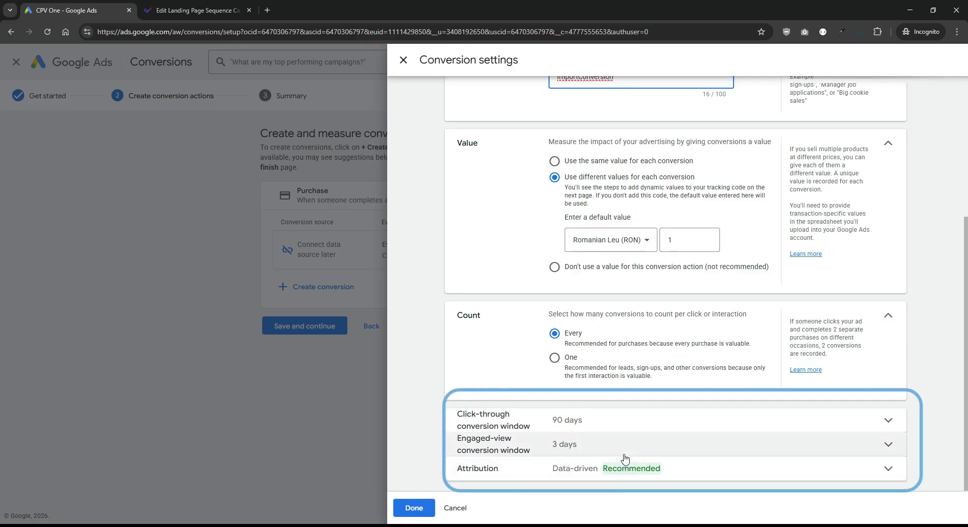
click(411, 509)
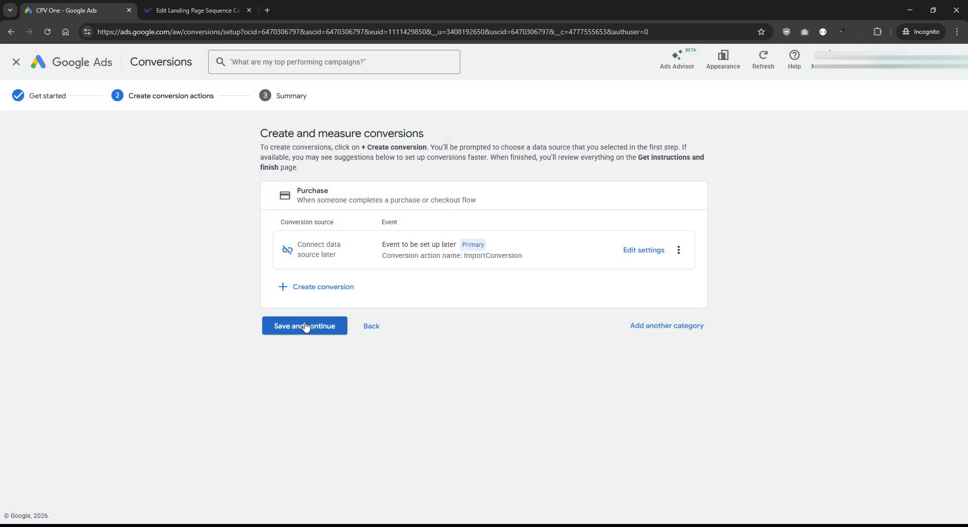
click(304, 326)
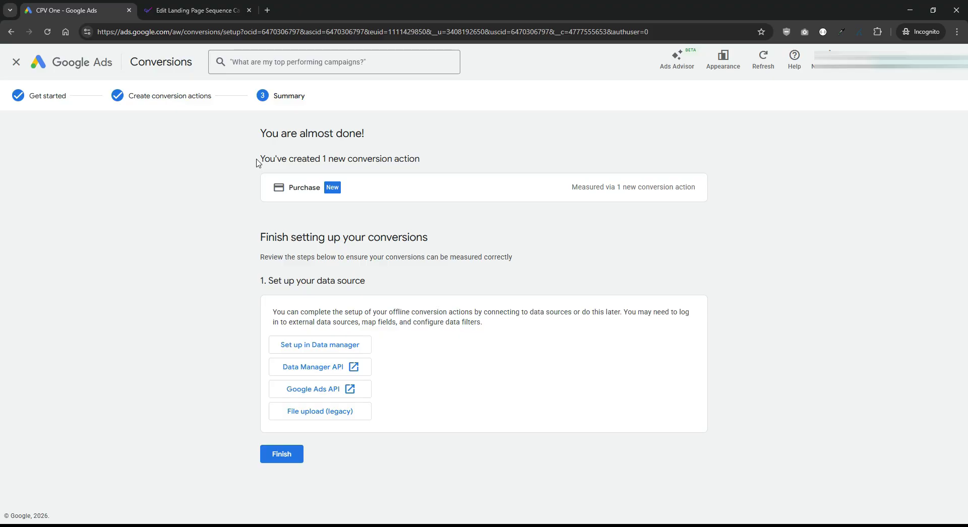
click(285, 454)
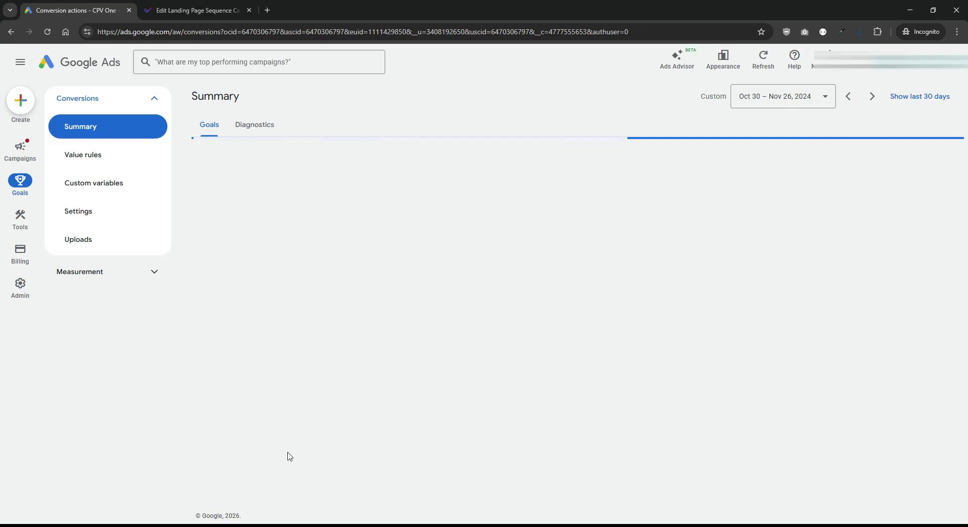
- Expand the Purchase goal in the goals list and check the ImportConversion action's status
scroll(294, 322, down, 5)
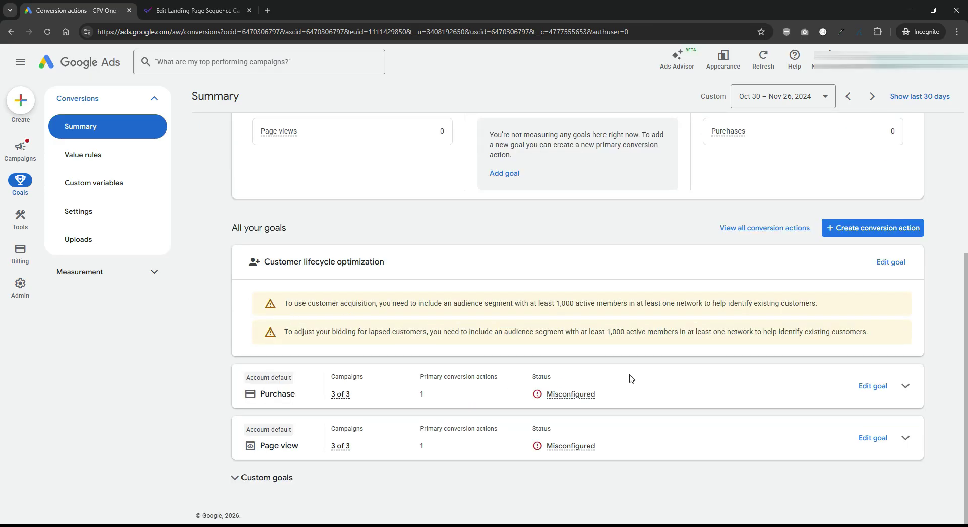
click(905, 386)
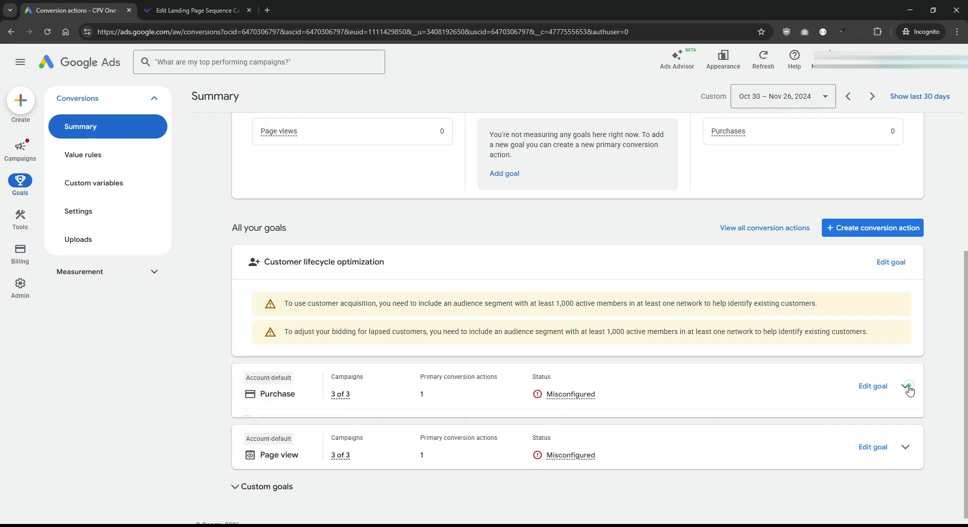
scroll(212, 407, down, 2)
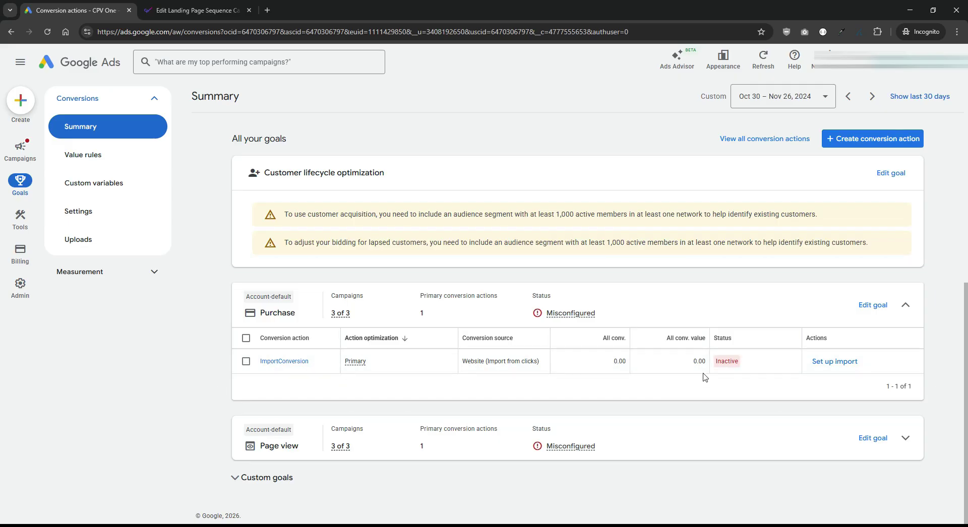
mouse_move(719, 370)
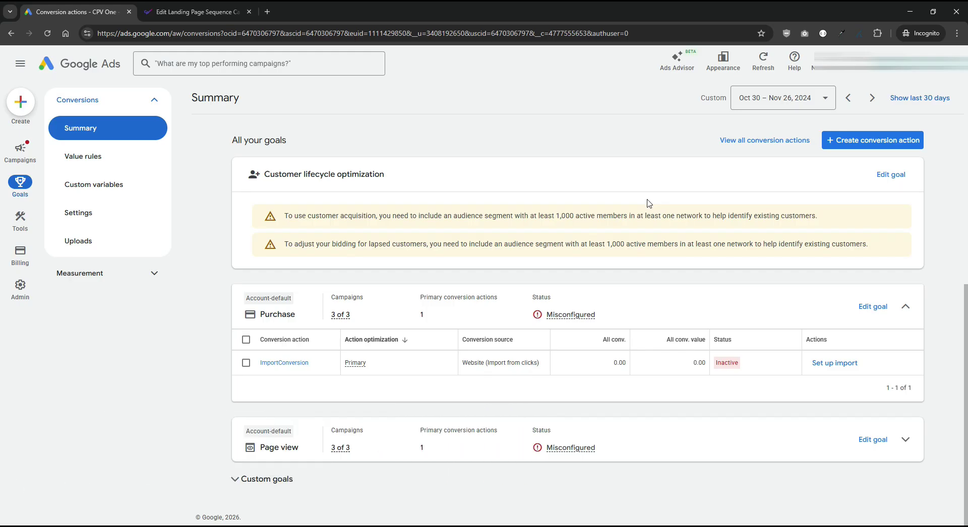
- Start a new conversion upload schedule with HTTPS as the source
click(121, 243)
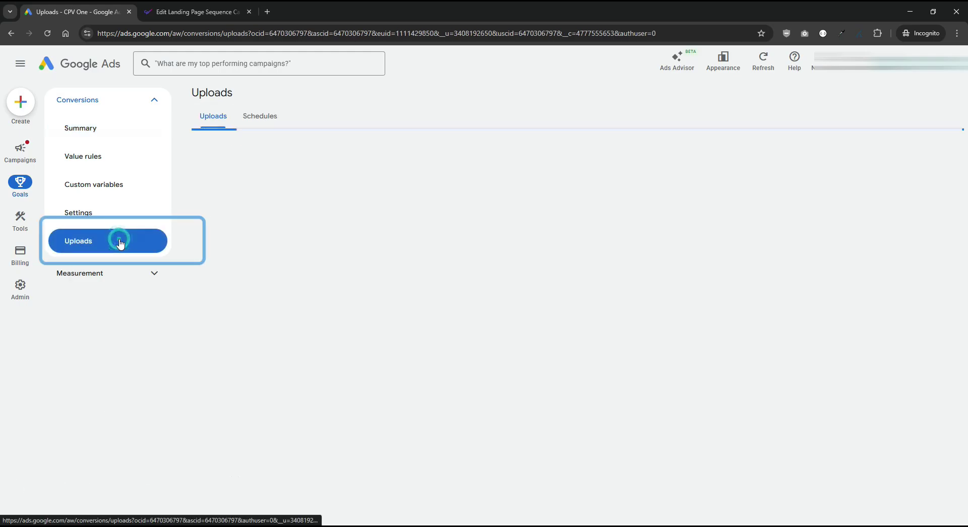
click(249, 123)
click(202, 161)
click(231, 231)
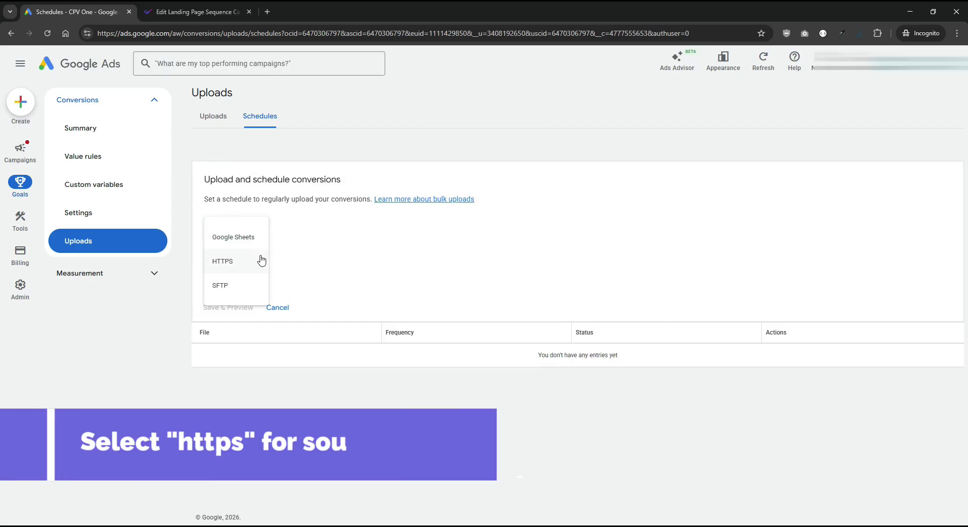
click(247, 262)
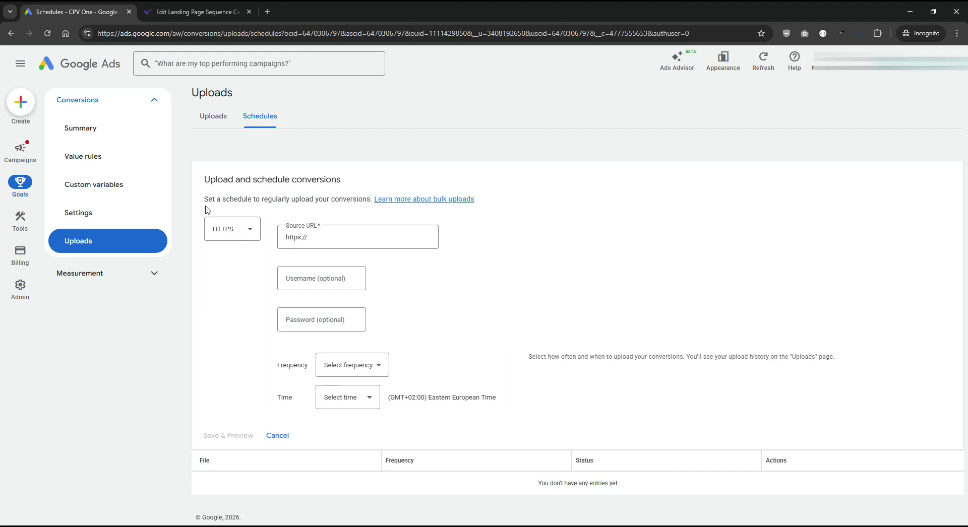
- Switch to CPV One and copy the Google Ads dedicated integration URL for passing conversions from the Clickbank Campaign page
click(194, 12)
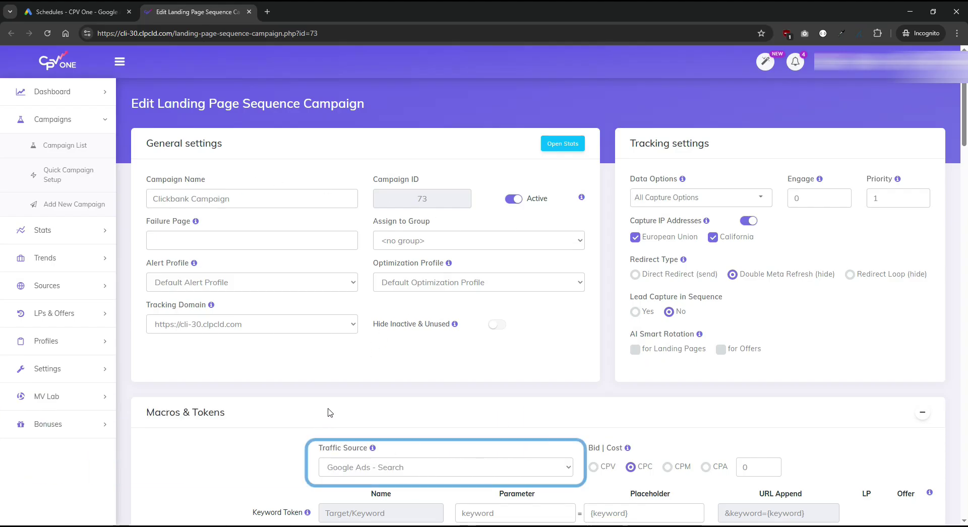
scroll(464, 377, down, 10)
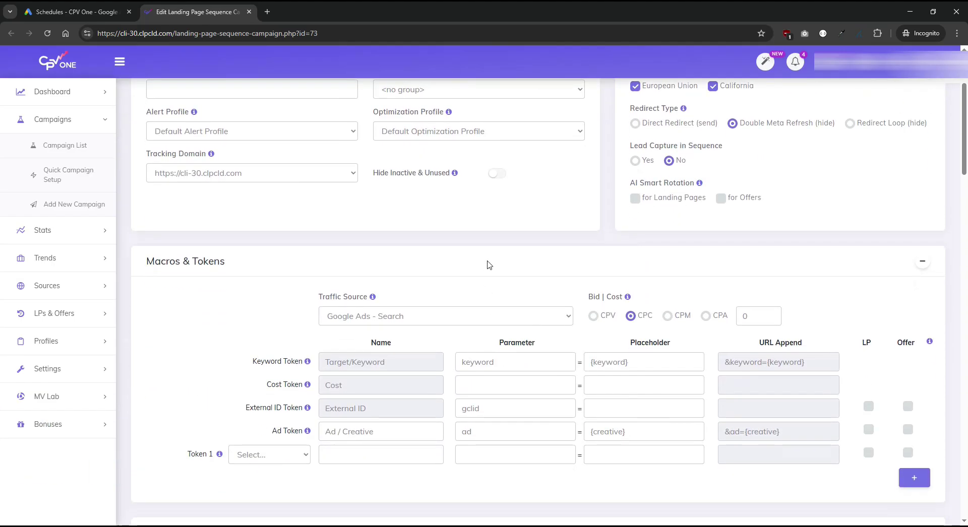
scroll(603, 256, down, 15)
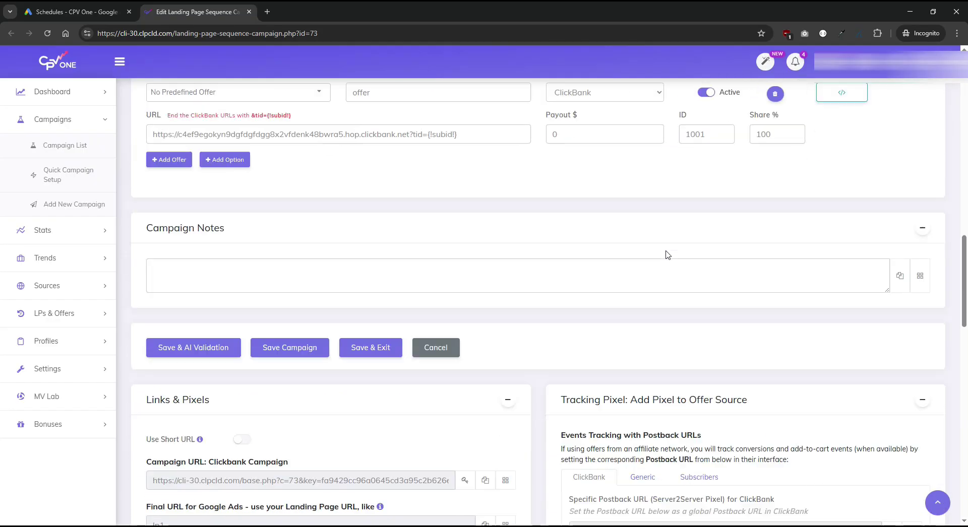
scroll(710, 252, down, 4)
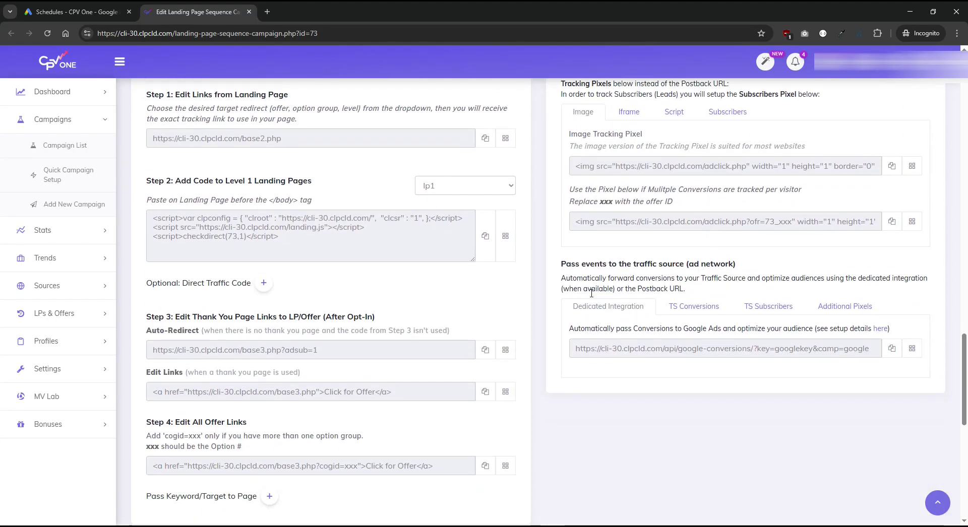
drag(570, 266, 700, 266)
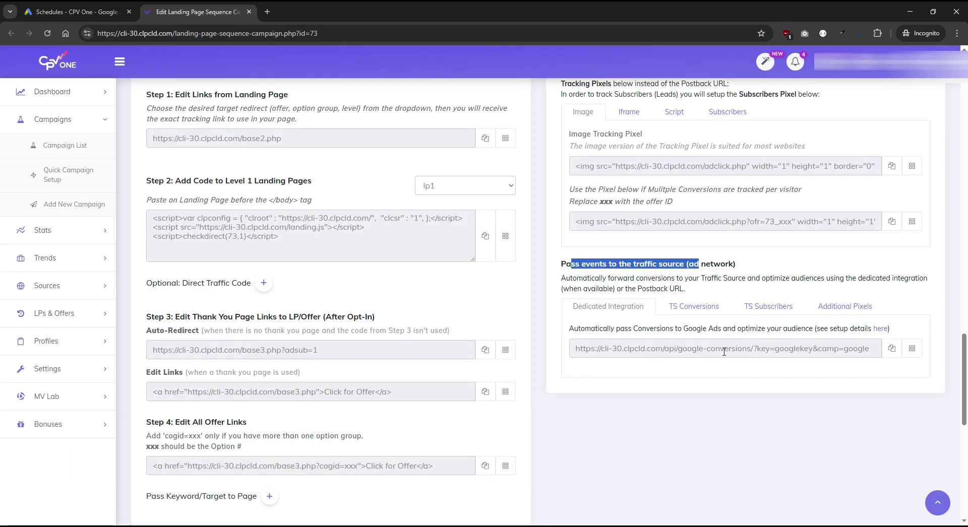
click(890, 350)
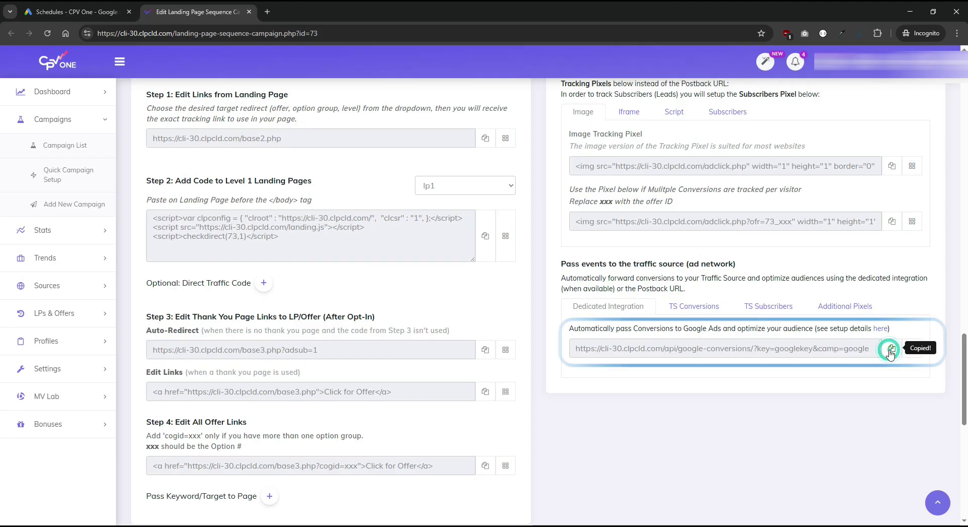
- Load the copied integration URL, including its access key, in a new browser page to check the conversion feed
click(272, 7)
key(ctrl+v)
key(Return)
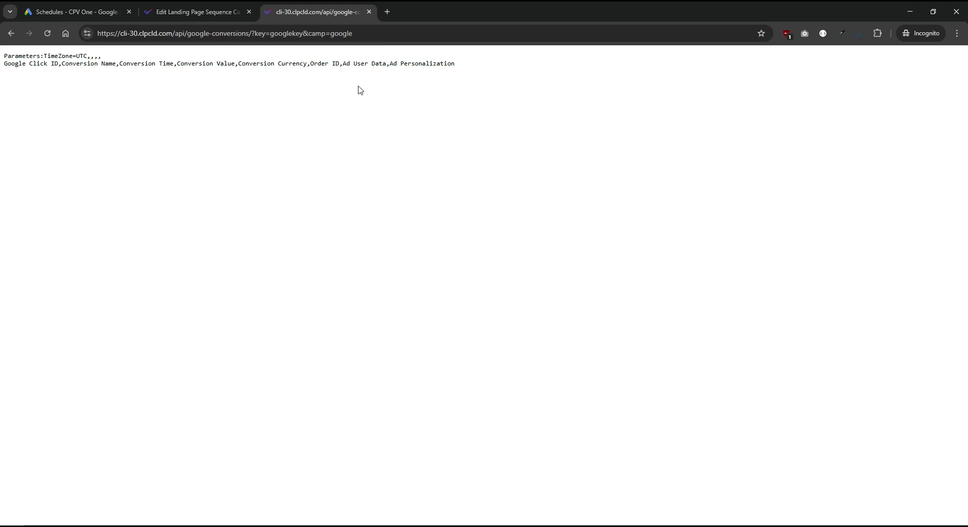
- Switch back to Google Ads and replace the schedule's source URL with the copied CPV One integration URL containing the access key
click(115, 6)
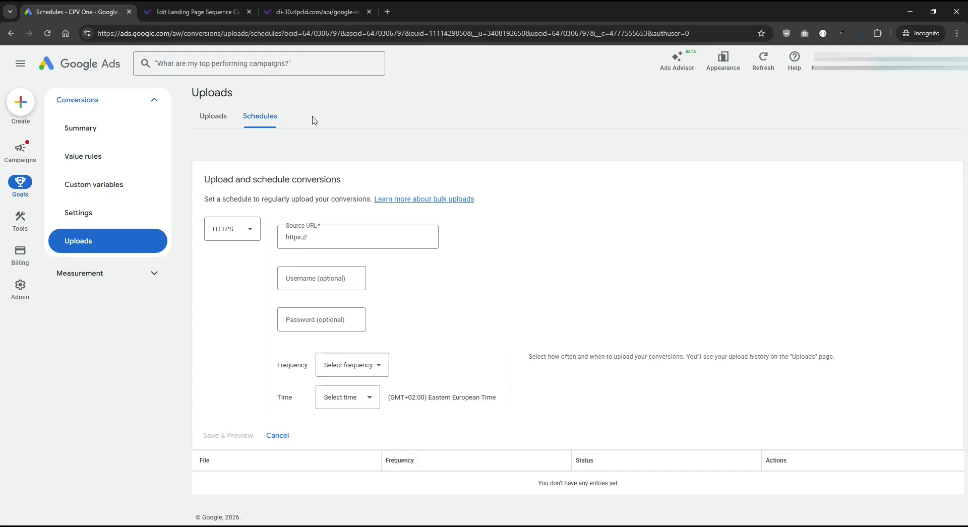
triple_click(318, 233)
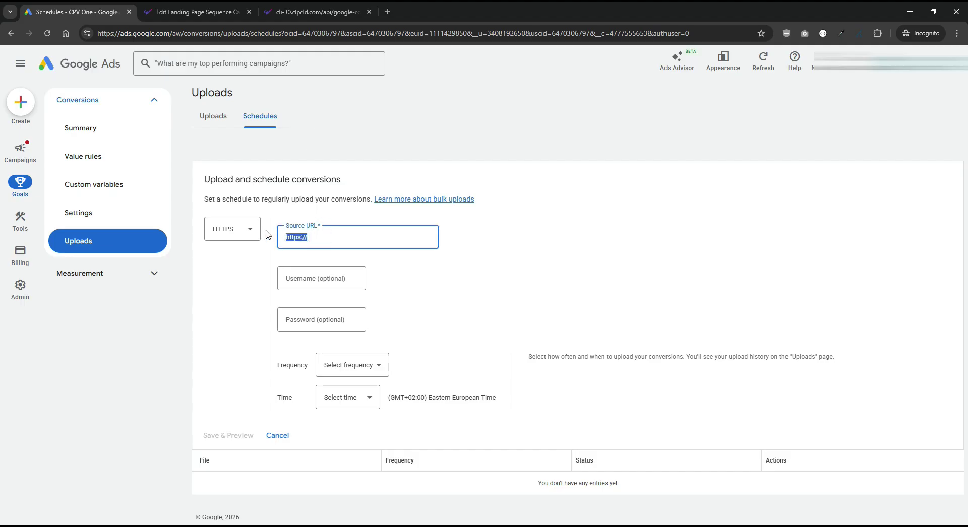
key(ctrl+v)
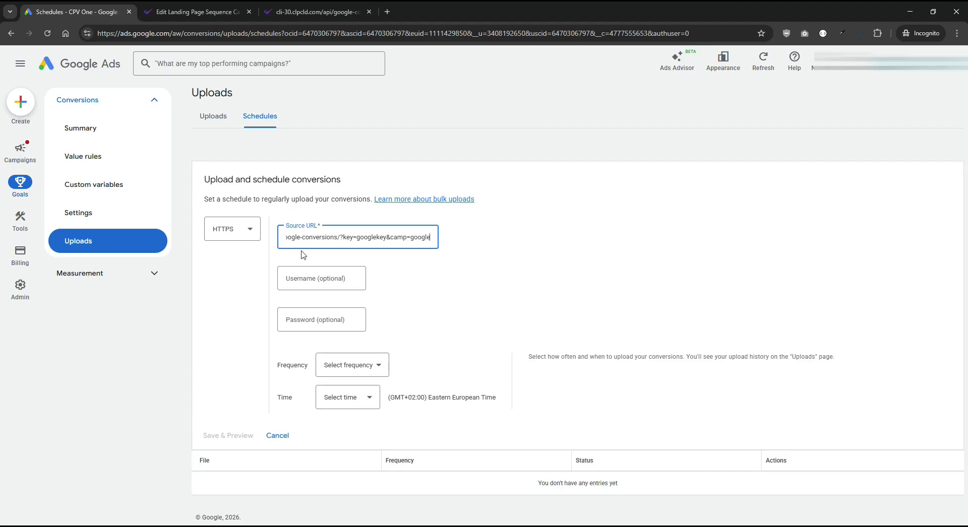
- Set the conversion upload schedule to run every 24 hours at 7:00 AM
click(351, 367)
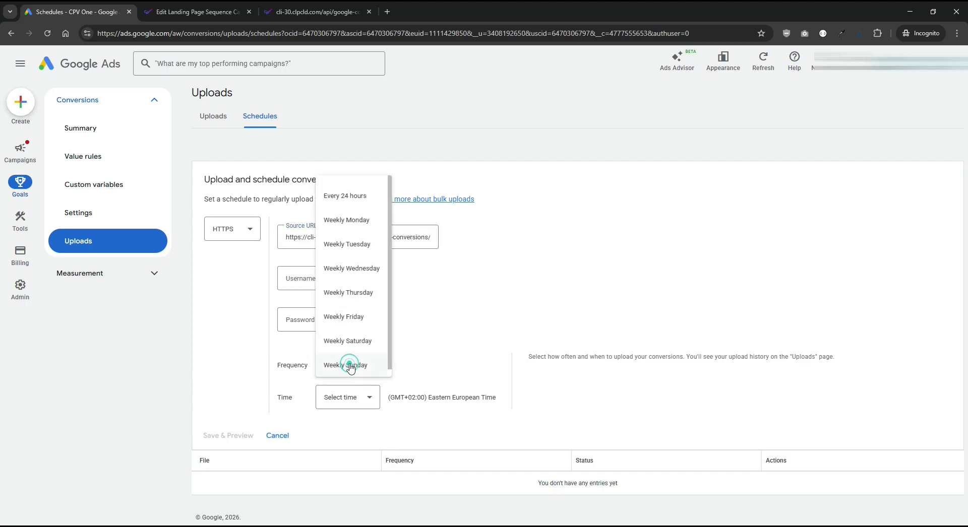
click(365, 201)
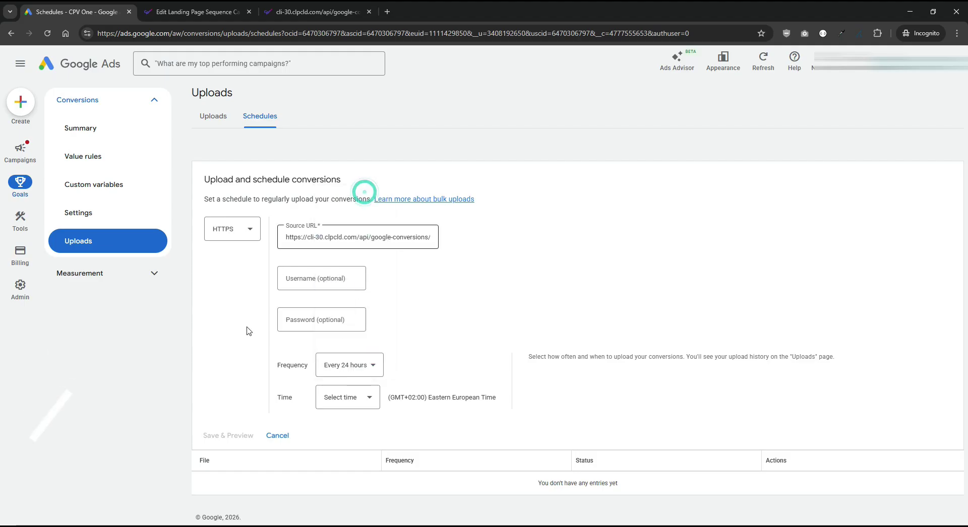
click(347, 397)
scroll(344, 368, down, 1)
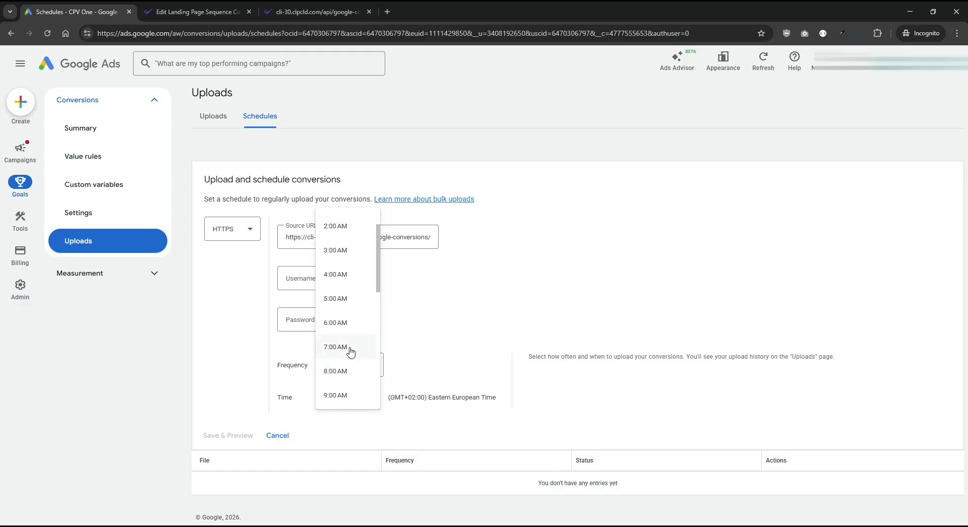
click(350, 347)
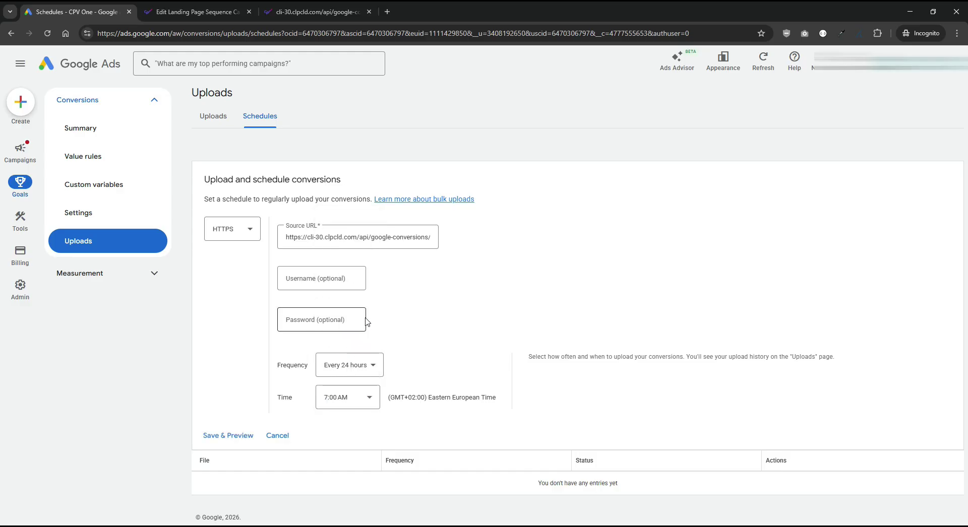
- Save and preview the upload schedule, dismiss the preview, and open the conversion upload history
click(228, 436)
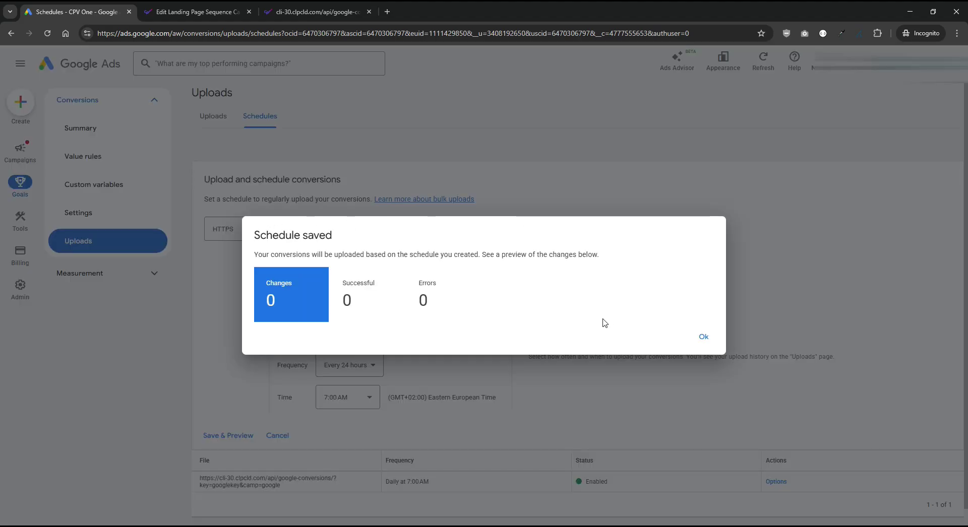
click(703, 338)
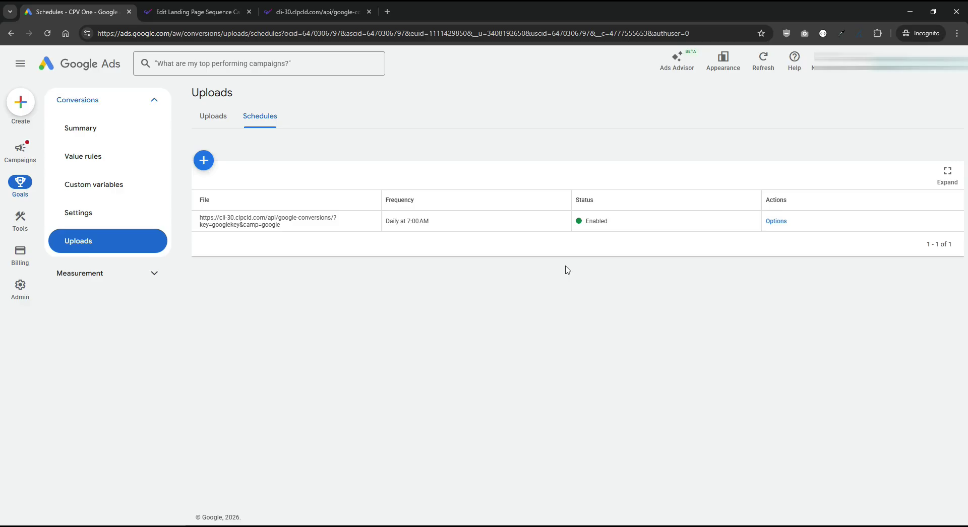
click(210, 119)
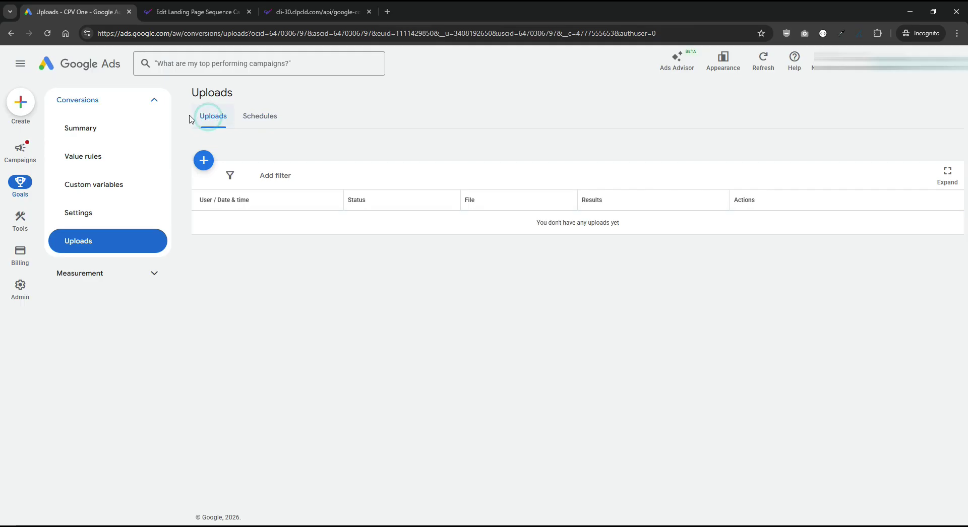